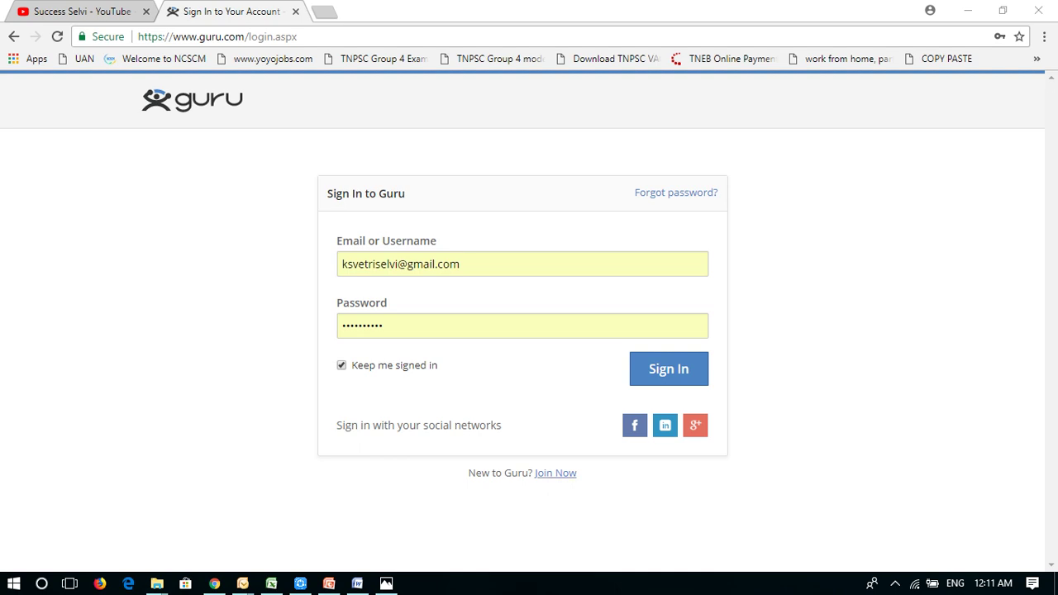
Open the account registration form, choose the "I want to Work" option, review the required fields, and return to the previous page
{"action": "left_click", "coordinate": [555, 473]}
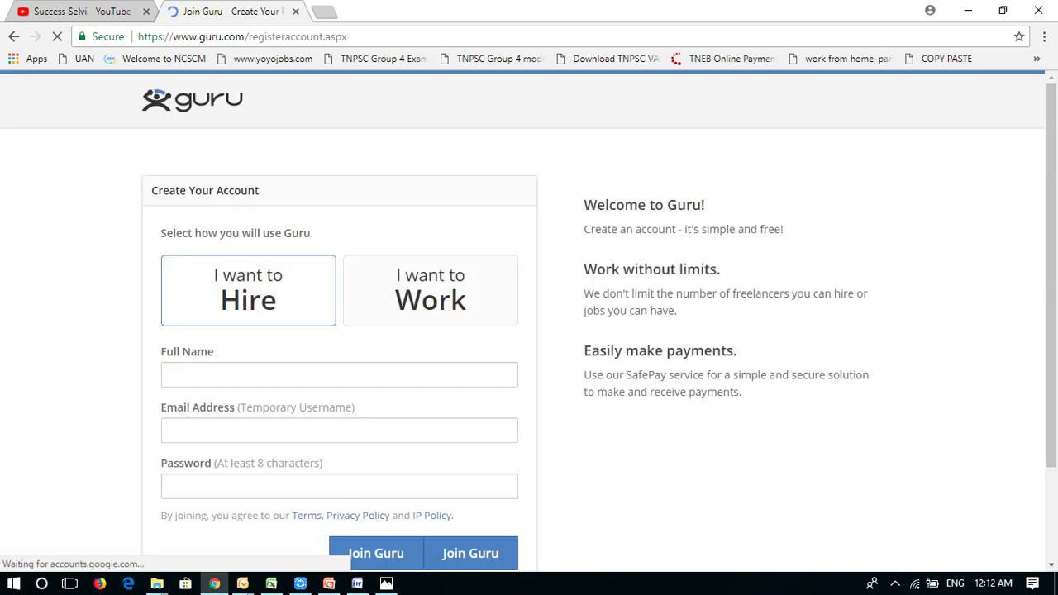
{"action": "left_click", "coordinate": [429, 290]}
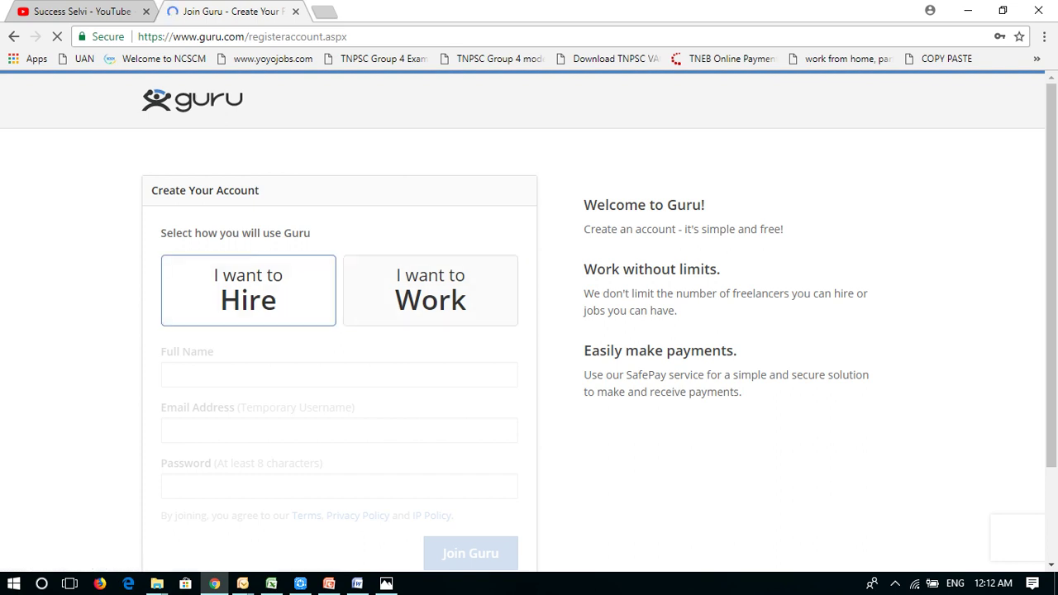
{"action": "scroll", "coordinate": [529, 322], "scroll_direction": "down", "scroll_amount": 2}
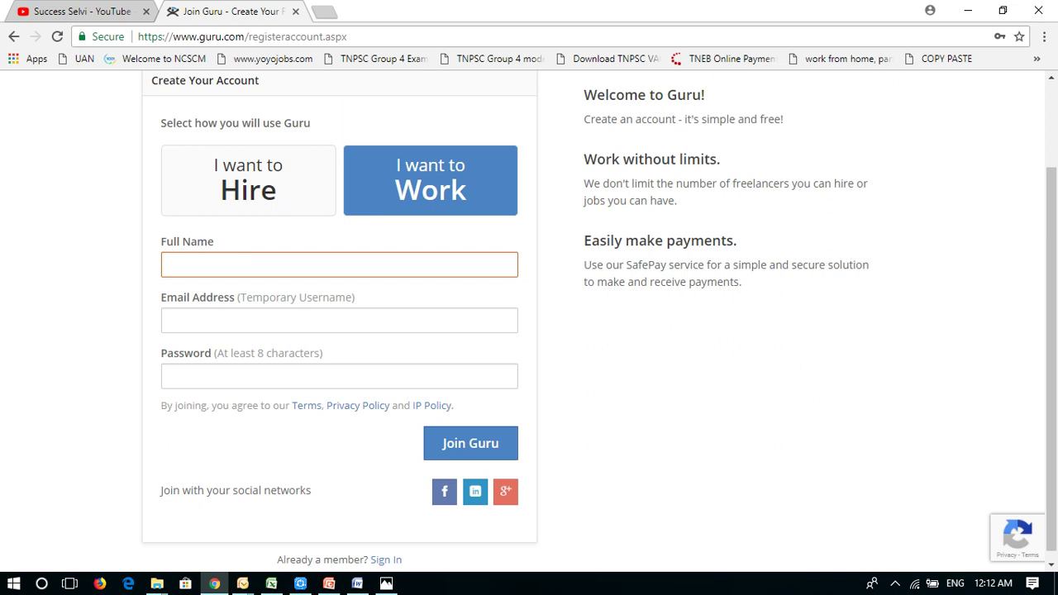
{"action": "scroll", "coordinate": [529, 323], "scroll_direction": "up", "scroll_amount": 1}
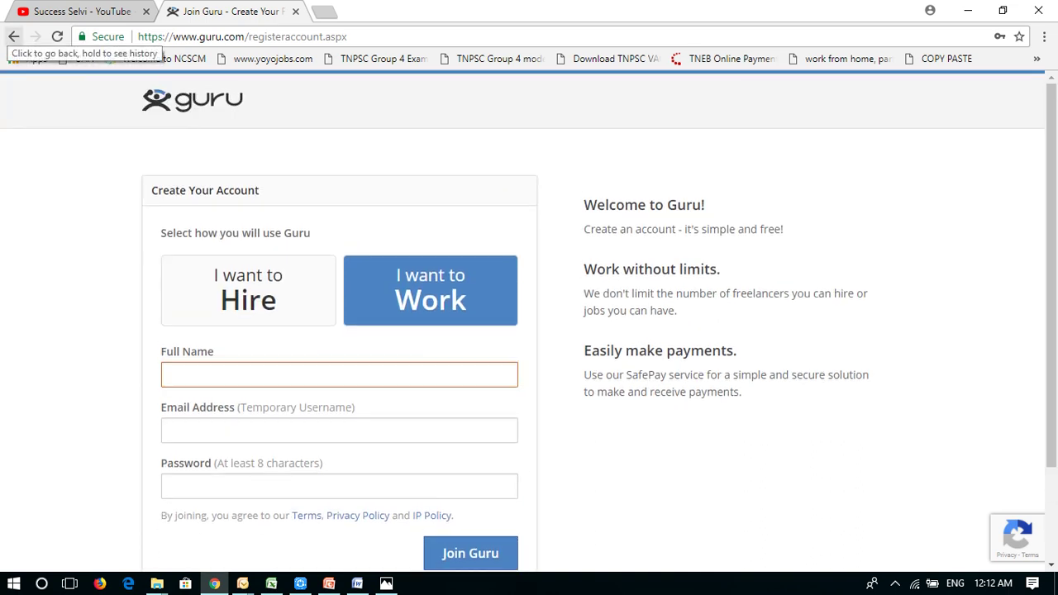
{"action": "left_click", "coordinate": [13, 36]}
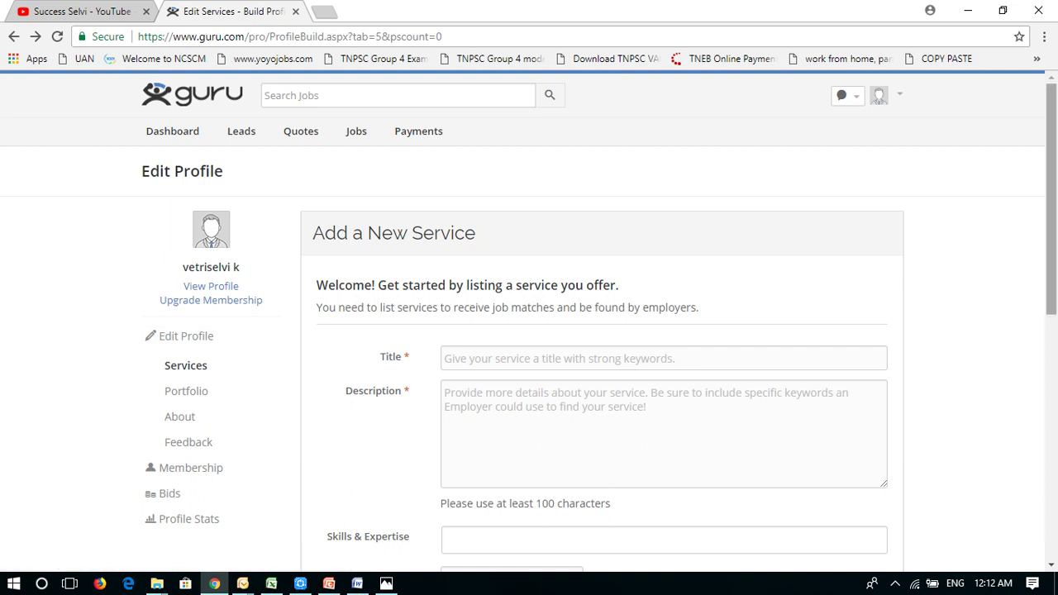
Go through the Title, Description and Skills & Expertise fields of the Add a New Service form
{"action": "scroll", "coordinate": [528, 321], "scroll_direction": "down", "scroll_amount": 1}
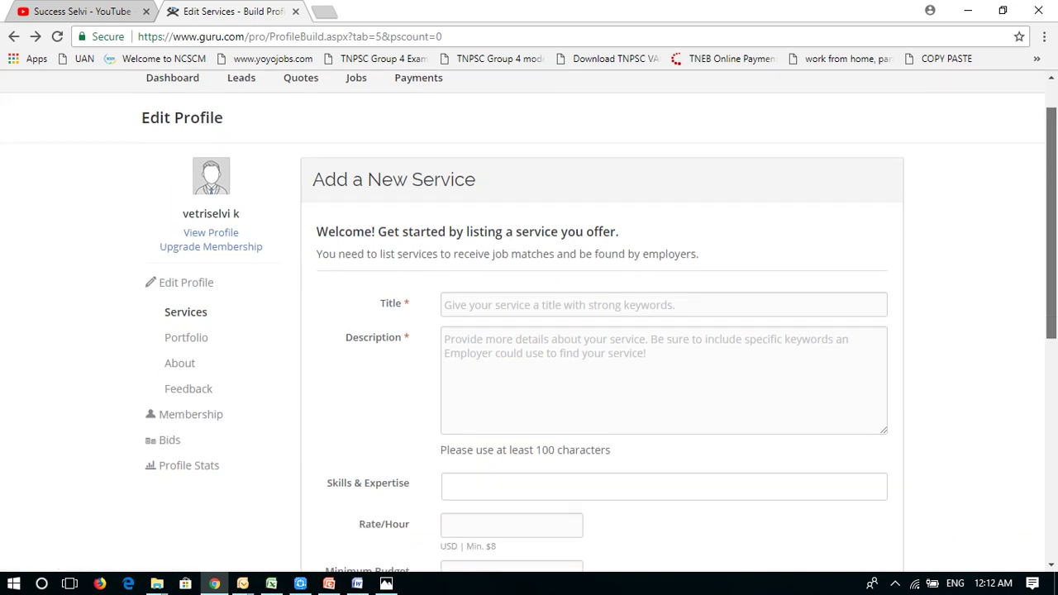
{"action": "scroll", "coordinate": [529, 321], "scroll_direction": "down", "scroll_amount": 1}
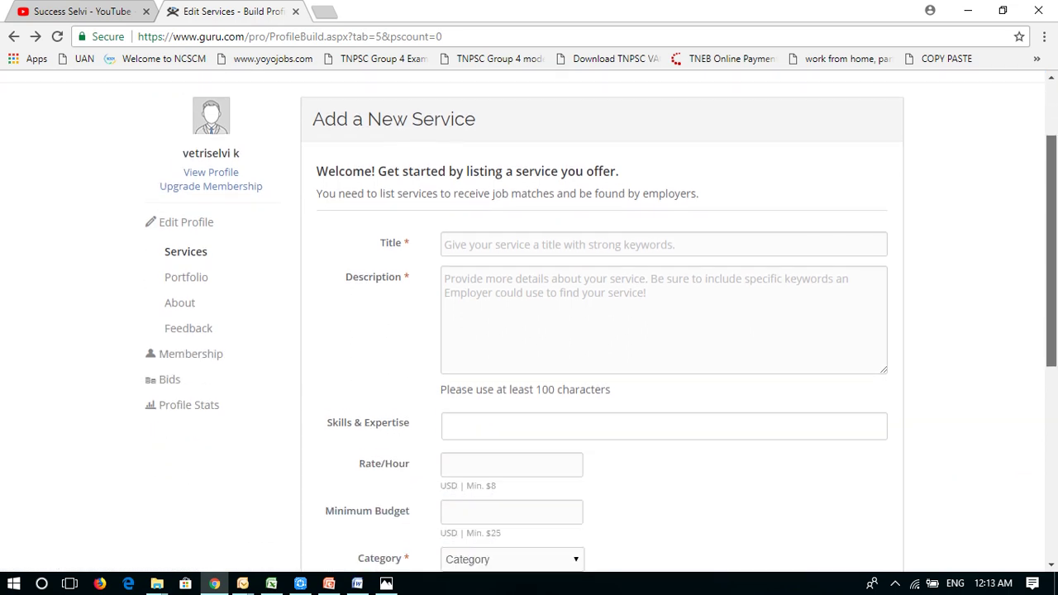
{"action": "left_click", "coordinate": [661, 236]}
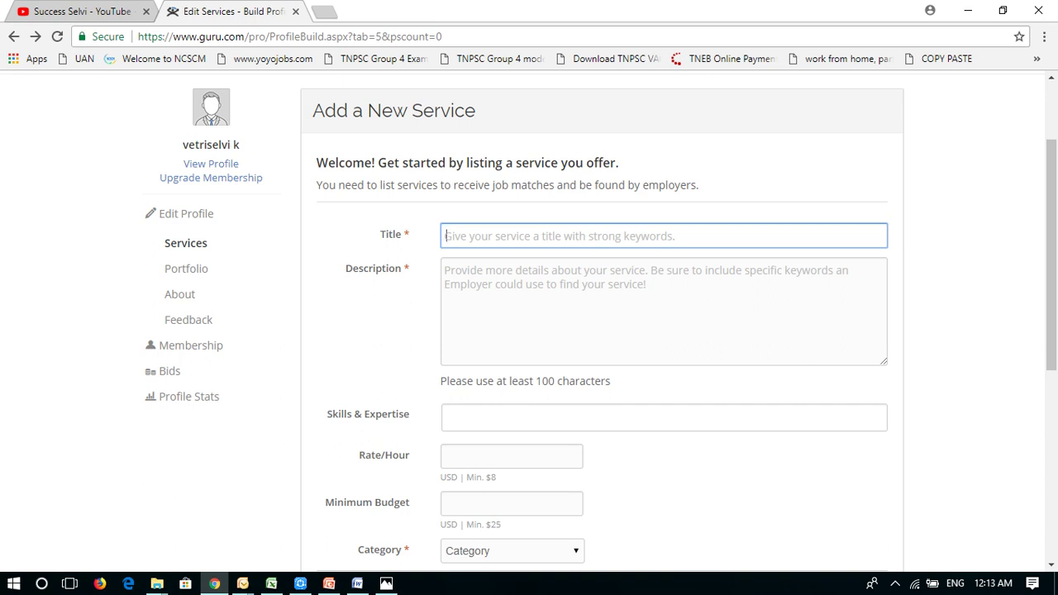
{"action": "left_click", "coordinate": [446, 272]}
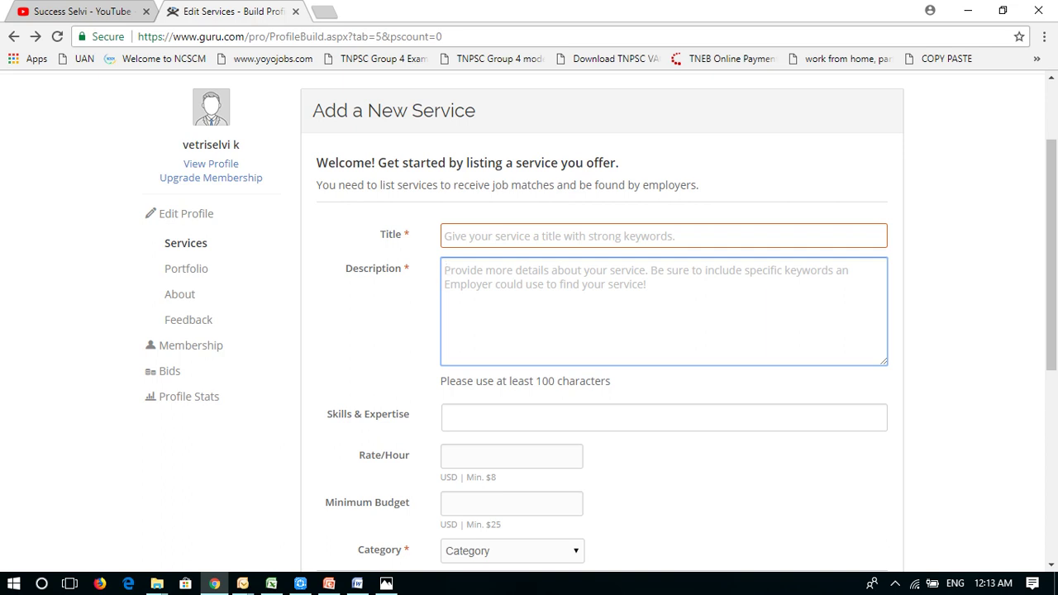
{"action": "left_click", "coordinate": [448, 417]}
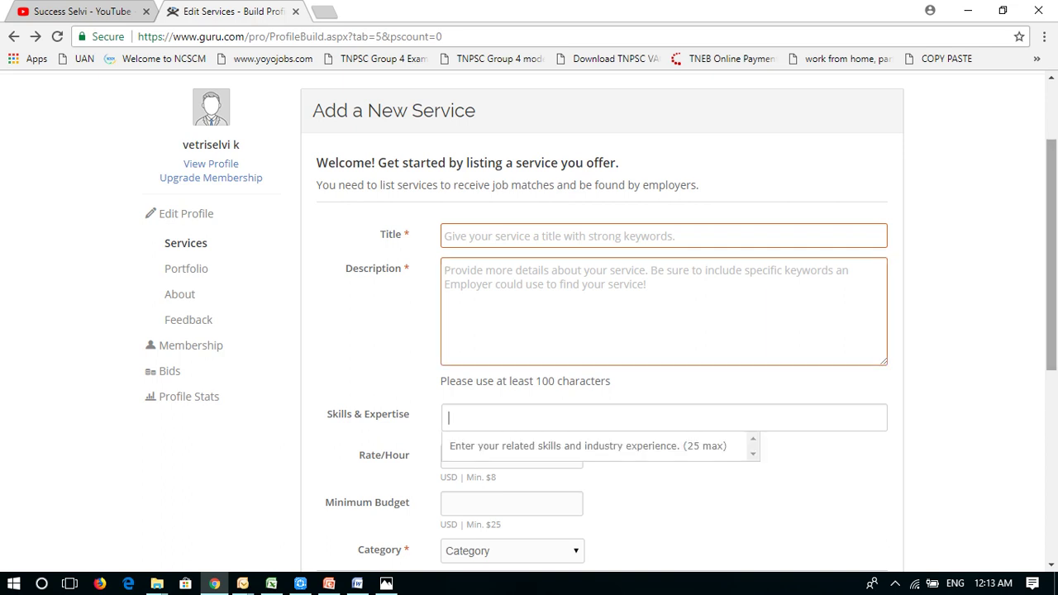
Set the new service's hourly rate to 10 USD and its minimum budget to 30 USD
{"action": "scroll", "coordinate": [1051, 248], "scroll_direction": "down", "scroll_amount": 2}
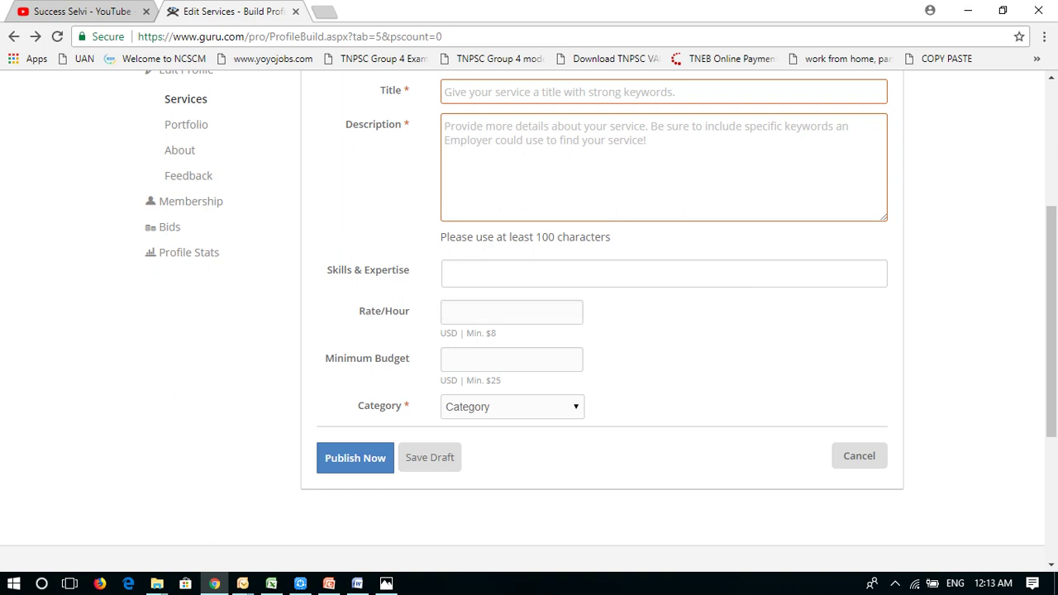
{"action": "left_click", "coordinate": [511, 312]}
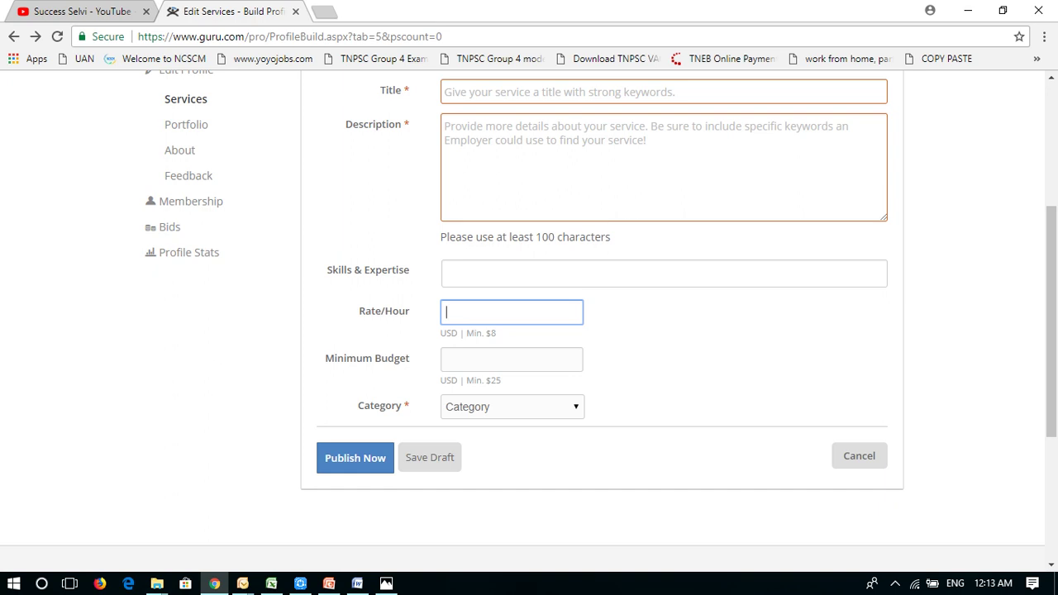
{"action": "type", "text": "10"}
{"action": "left_click", "coordinate": [511, 359]}
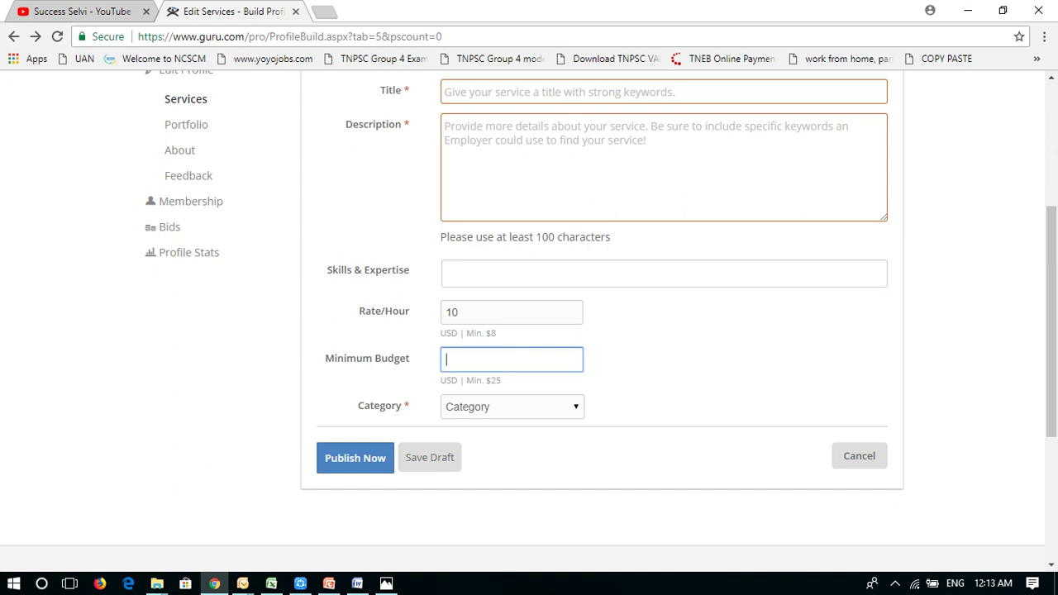
{"action": "type", "text": "30"}
{"action": "left_click", "coordinate": [513, 407]}
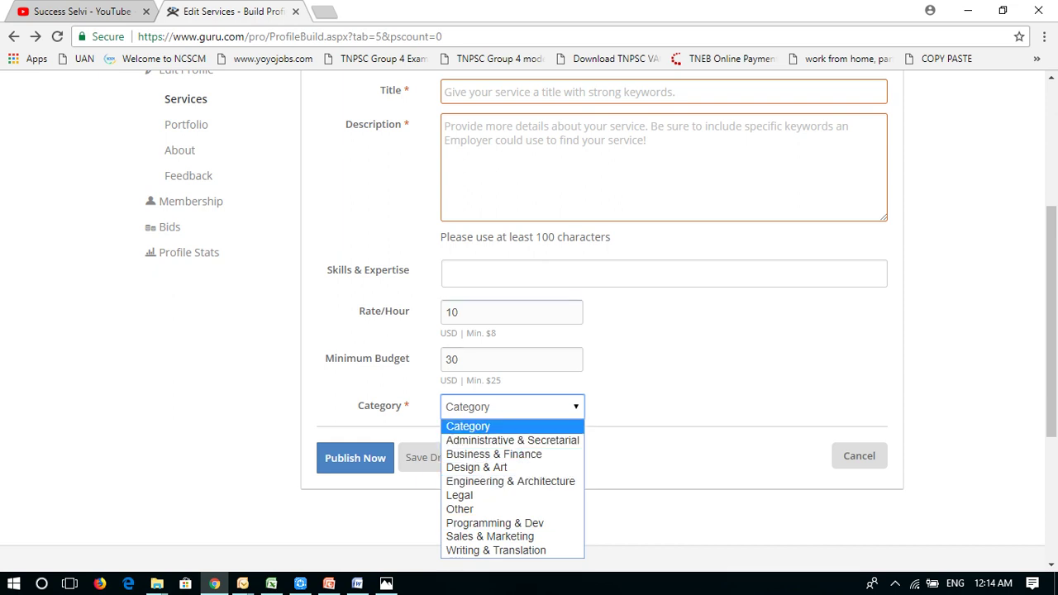
Add "video editing" to the new service's skills and expertise
{"action": "left_click", "coordinate": [449, 273]}
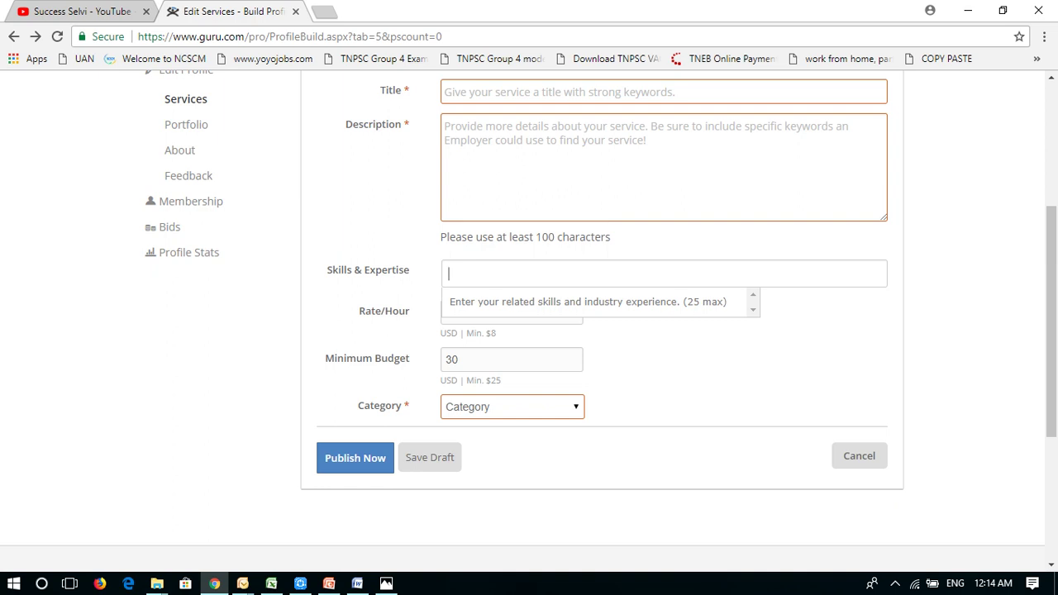
{"action": "type", "text": "video"}
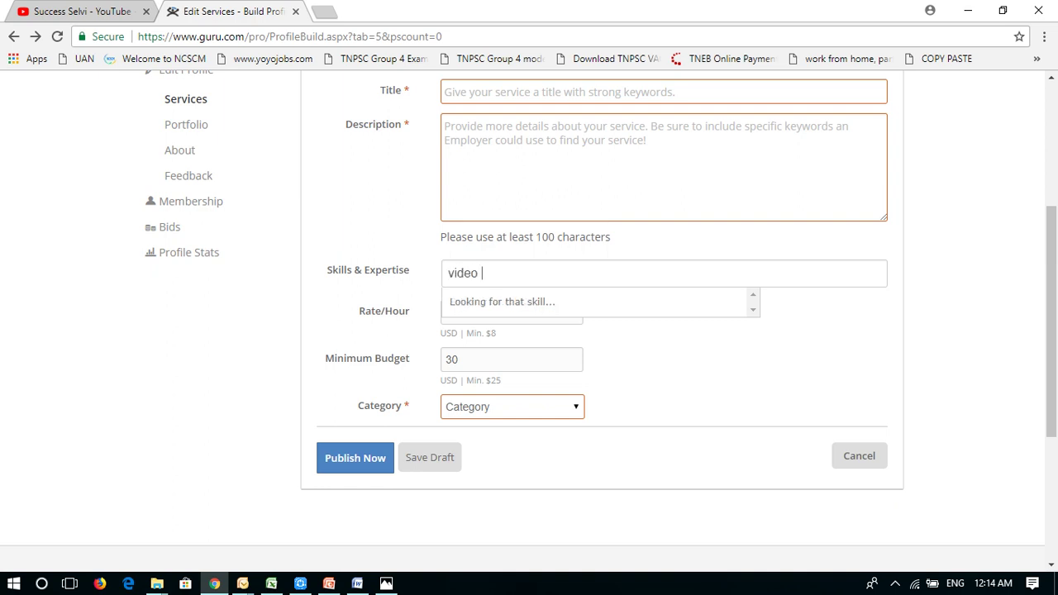
{"action": "type", "text": " editing"}
{"action": "key", "text": "Return"}
Try to add "animation" as a second skill for the new service
{"action": "type", "text": "ani"}
{"action": "type", "text": "m"}
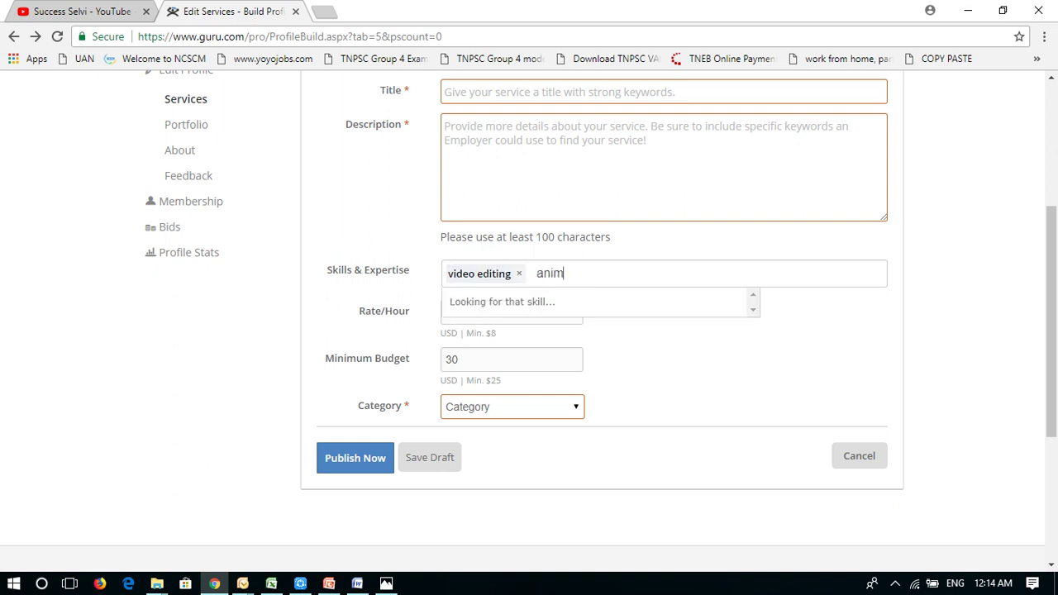
{"action": "type", "text": "ation"}
{"action": "key", "text": "Escape"}
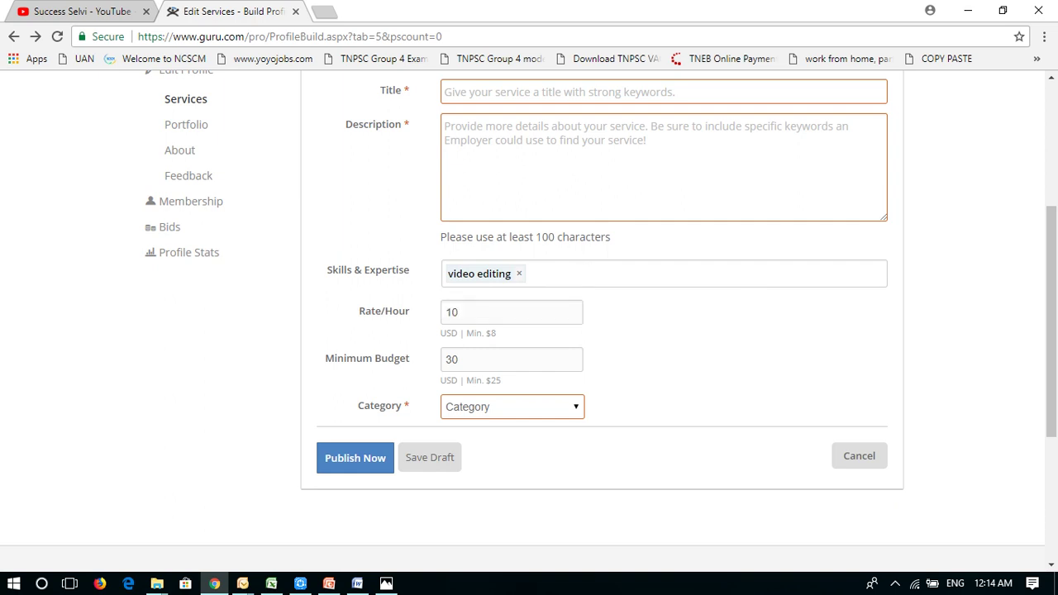
{"action": "left_click", "coordinate": [533, 273]}
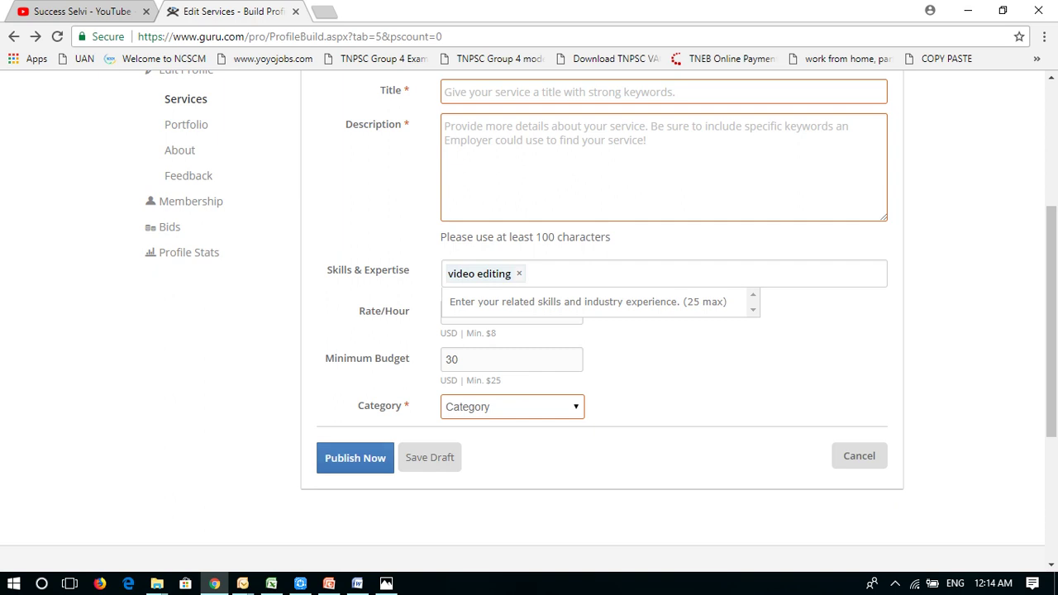
Look through the available service categories and review the remaining Add a New Service fields
{"action": "left_click", "coordinate": [511, 405]}
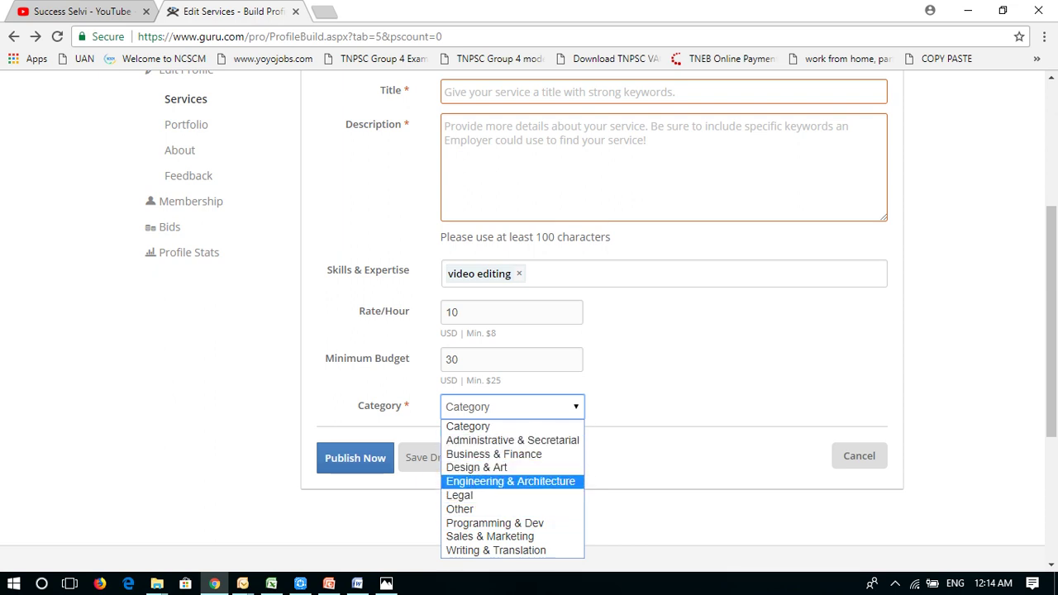
{"action": "left_click", "coordinate": [512, 440]}
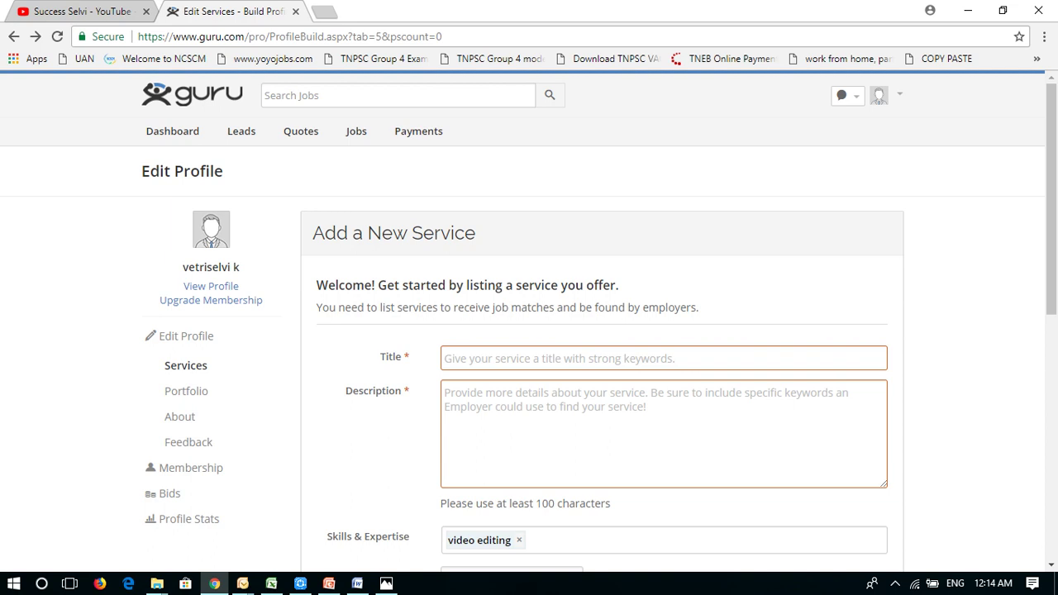
{"action": "left_click", "coordinate": [533, 540]}
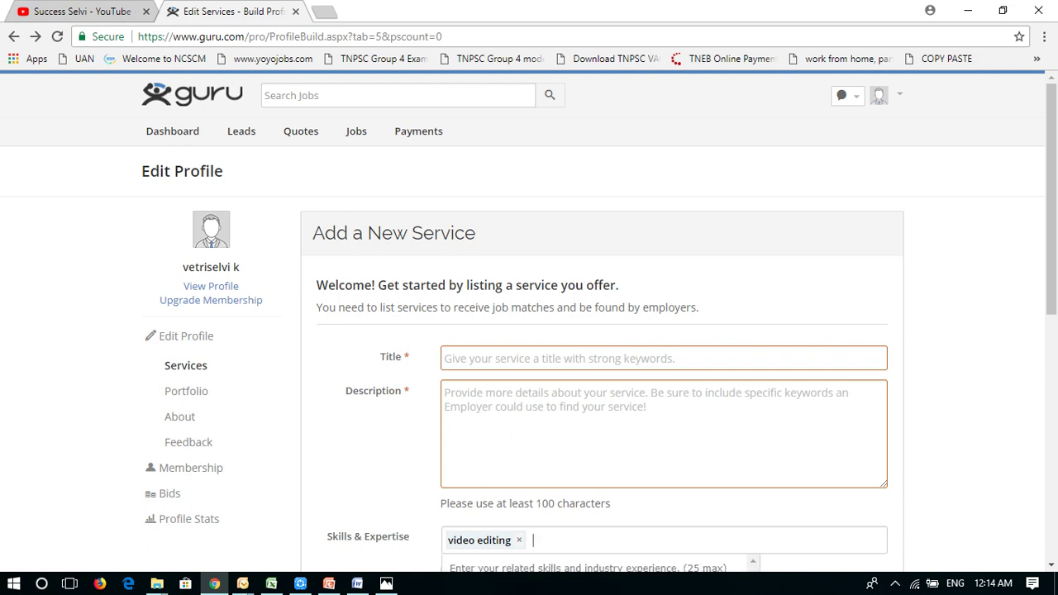
{"action": "scroll", "coordinate": [529, 330], "scroll_direction": "down", "scroll_amount": 2}
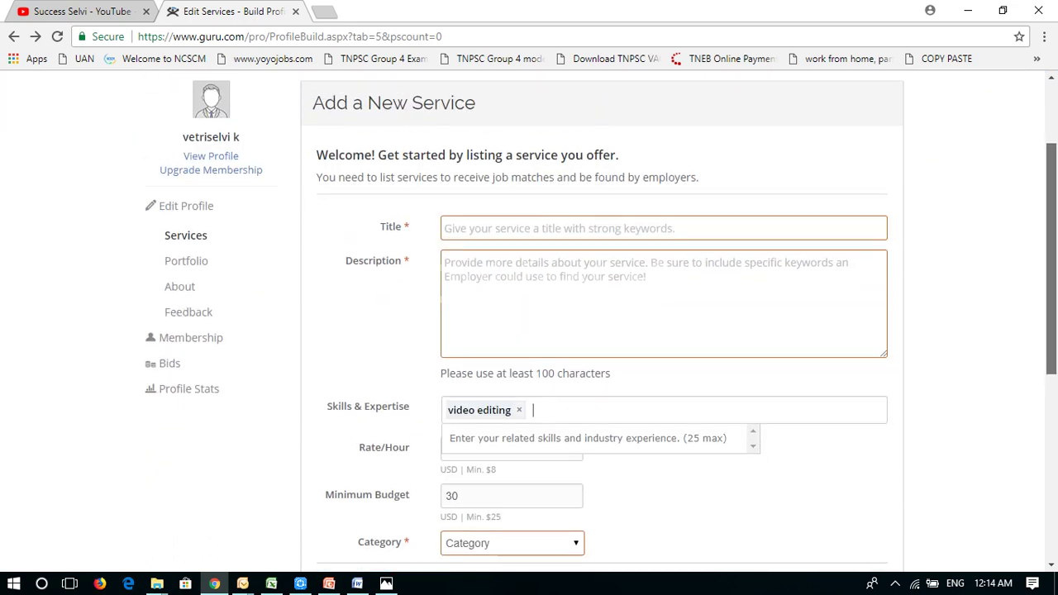
{"action": "scroll", "coordinate": [529, 331], "scroll_direction": "up", "scroll_amount": 2}
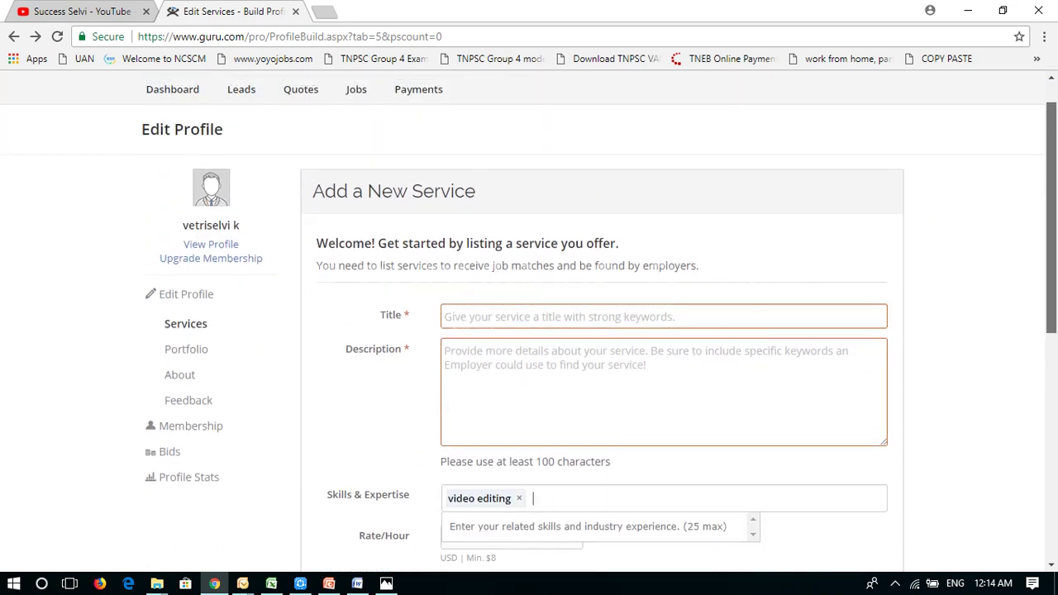
{"action": "scroll", "coordinate": [529, 319], "scroll_direction": "down", "scroll_amount": 1}
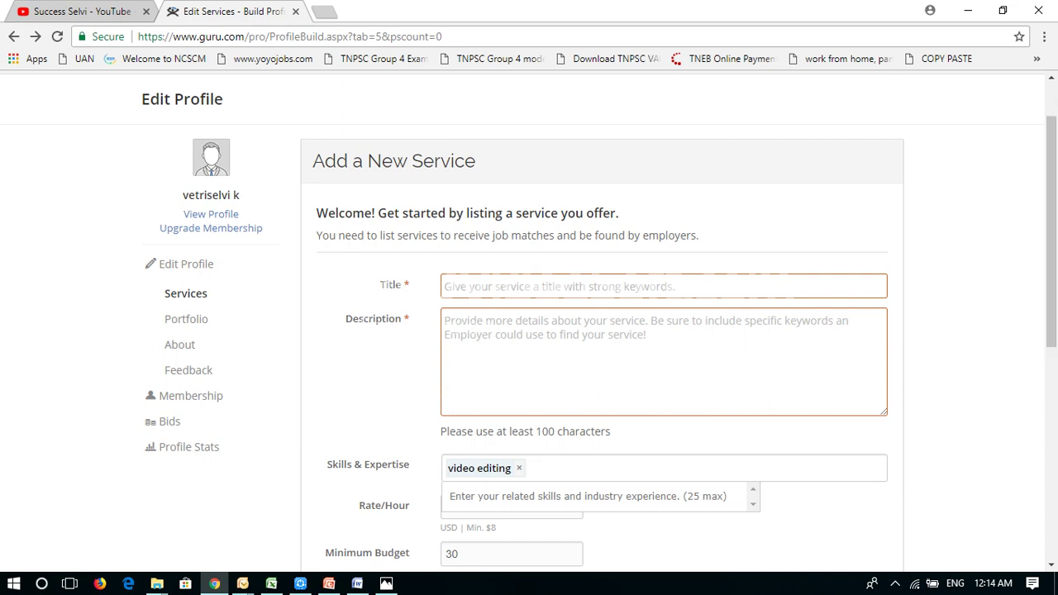
{"action": "scroll", "coordinate": [529, 330], "scroll_direction": "up", "scroll_amount": 1}
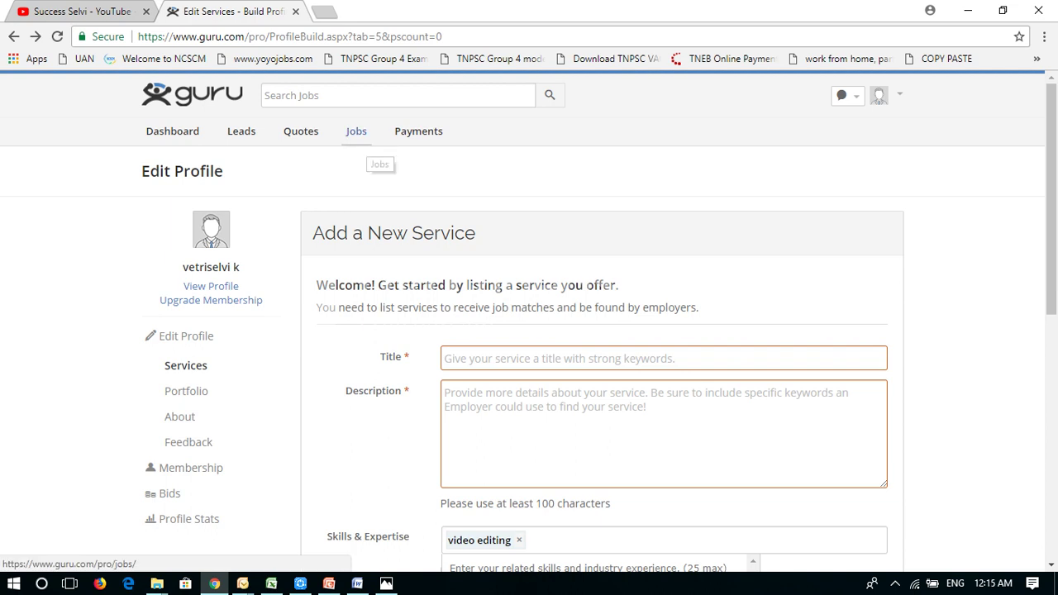
Request the account's Jobs page and sign in with the prefilled credentials
{"action": "left_click", "coordinate": [357, 133]}
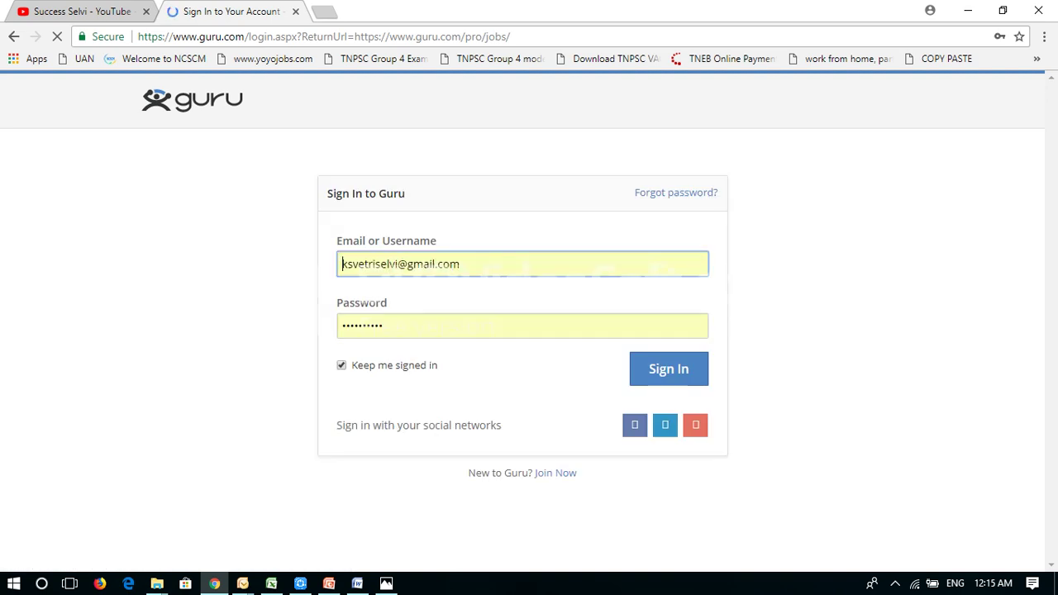
{"action": "key", "text": "Return"}
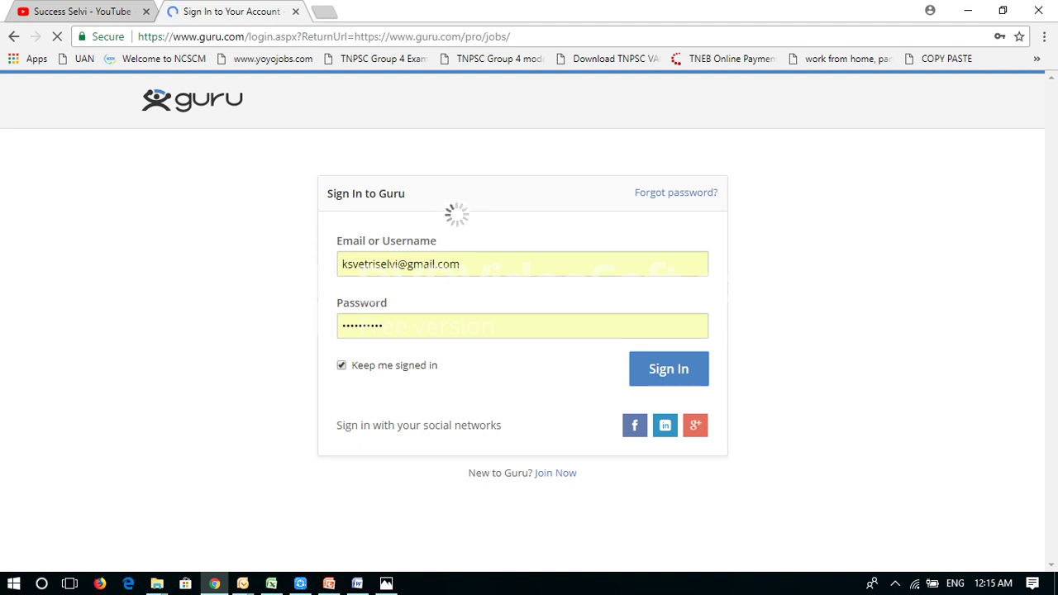
{"action": "left_click", "coordinate": [894, 583]}
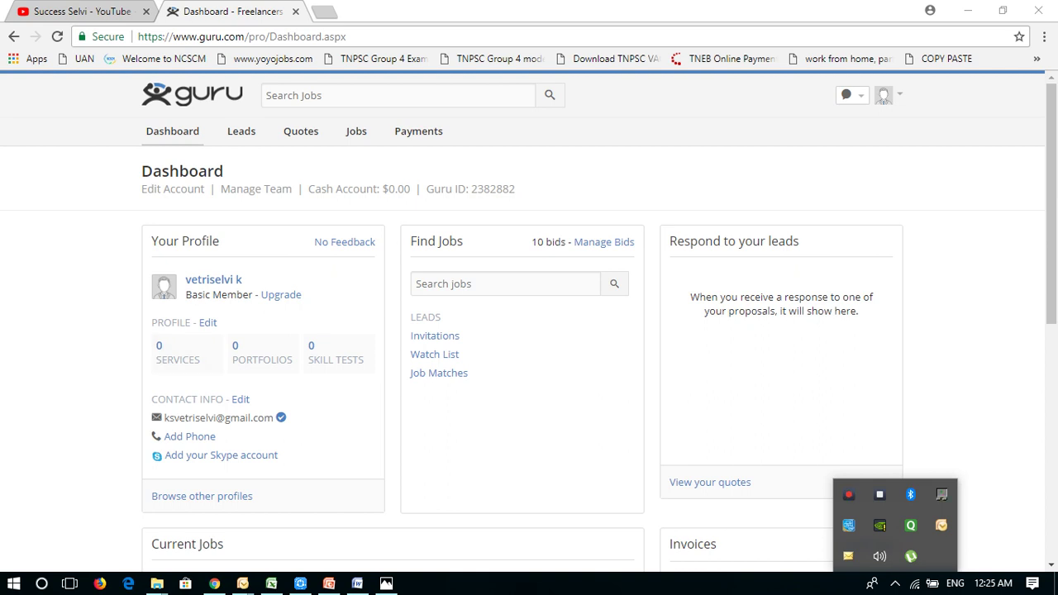
{"action": "key", "text": "Escape"}
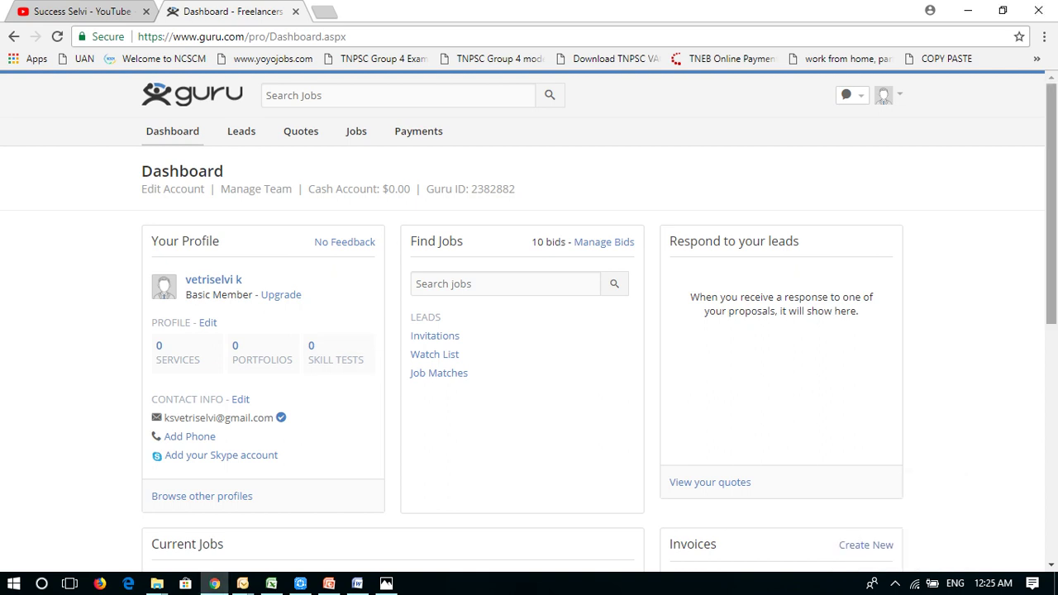
Examine the dashboard's profile, job search, leads, current jobs, invoices and alerts sections
{"action": "scroll", "coordinate": [1051, 203], "scroll_direction": "down", "scroll_amount": 3}
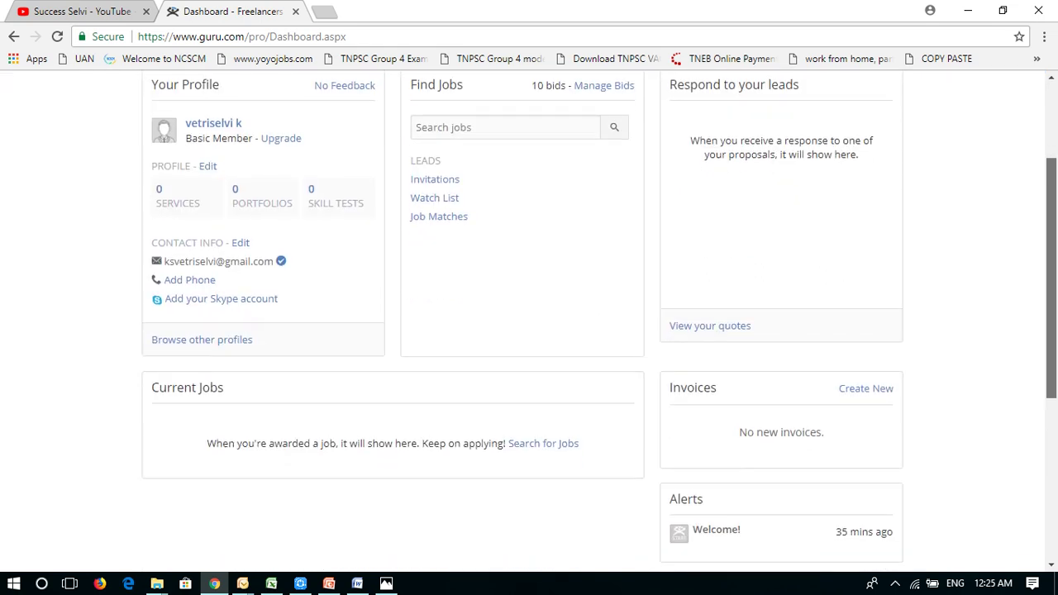
{"action": "scroll", "coordinate": [1051, 203], "scroll_direction": "down", "scroll_amount": 1}
{"action": "scroll", "coordinate": [1051, 203], "scroll_direction": "up", "scroll_amount": 4}
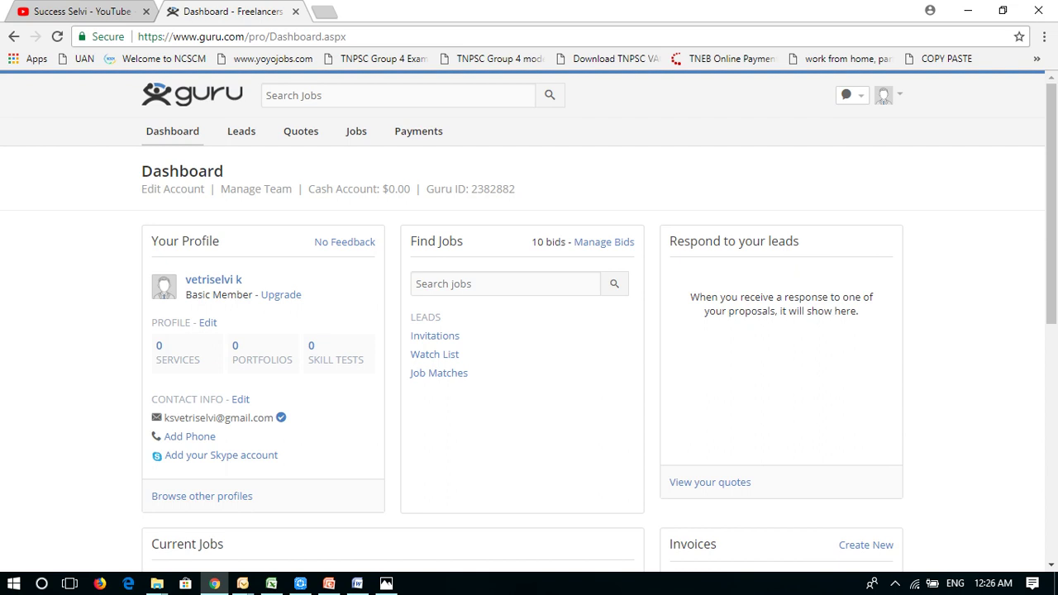
{"action": "scroll", "coordinate": [529, 318], "scroll_direction": "down", "scroll_amount": 1}
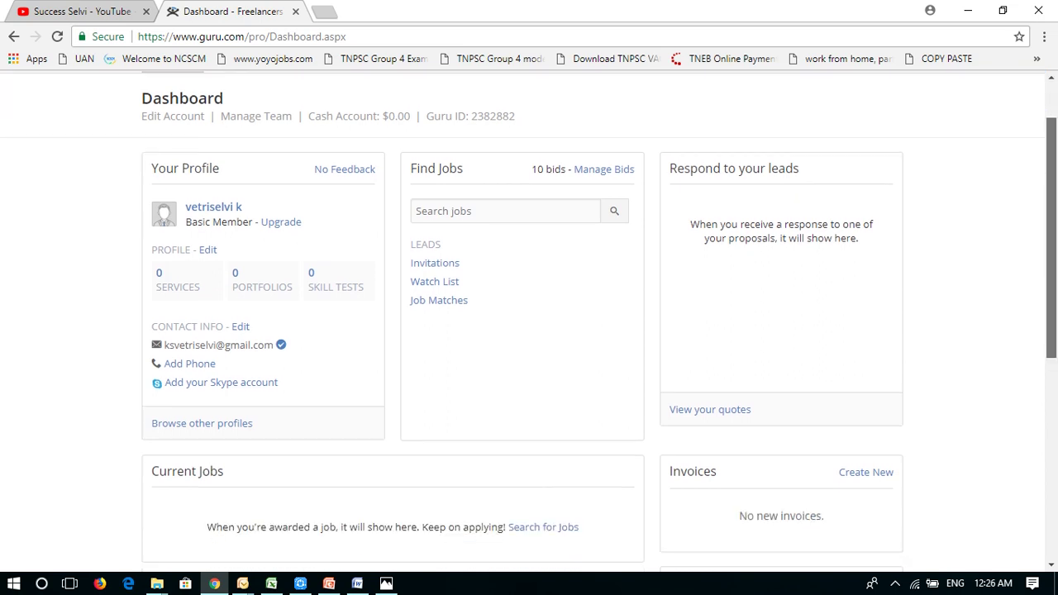
{"action": "scroll", "coordinate": [529, 319], "scroll_direction": "down", "scroll_amount": 3}
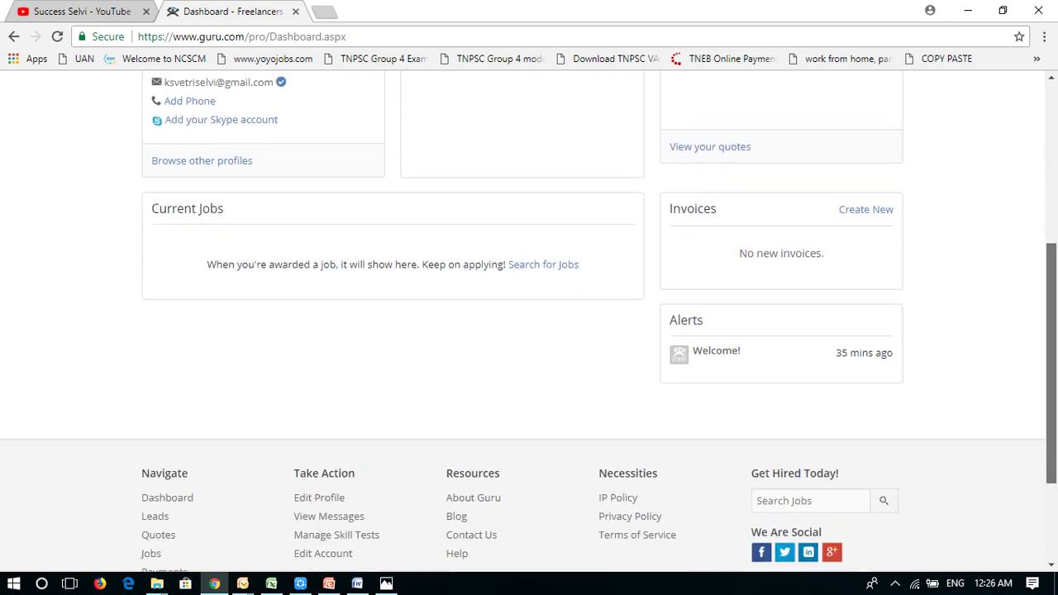
{"action": "scroll", "coordinate": [528, 319], "scroll_direction": "down", "scroll_amount": 2}
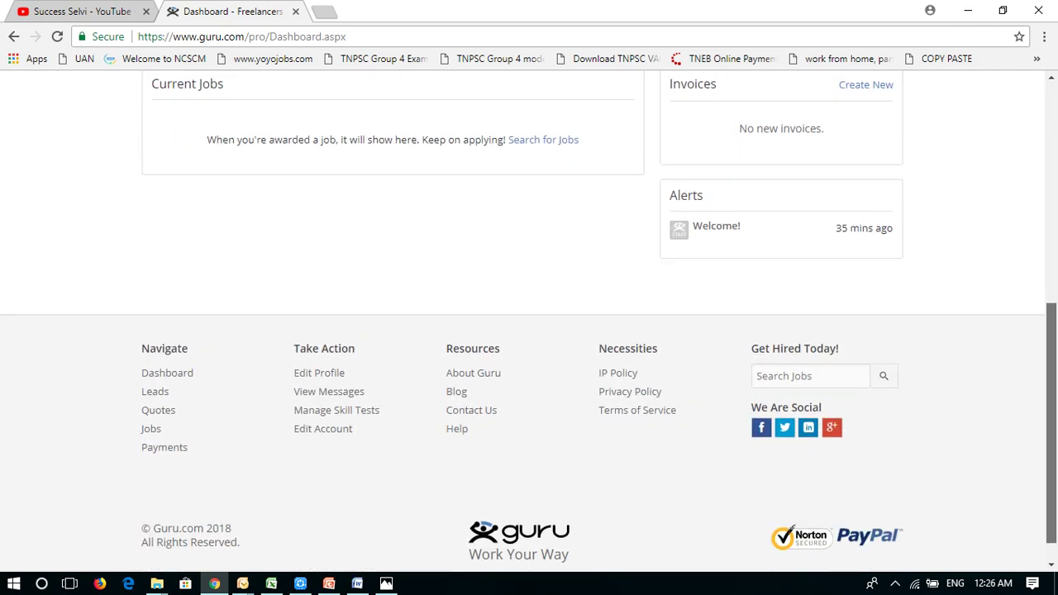
{"action": "scroll", "coordinate": [529, 319], "scroll_direction": "up", "scroll_amount": 6}
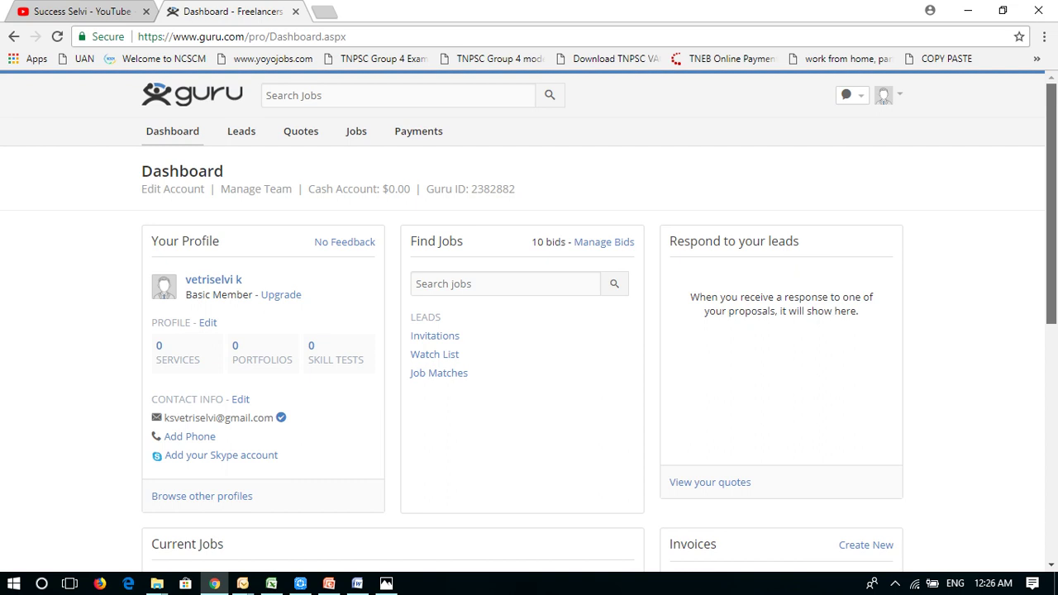